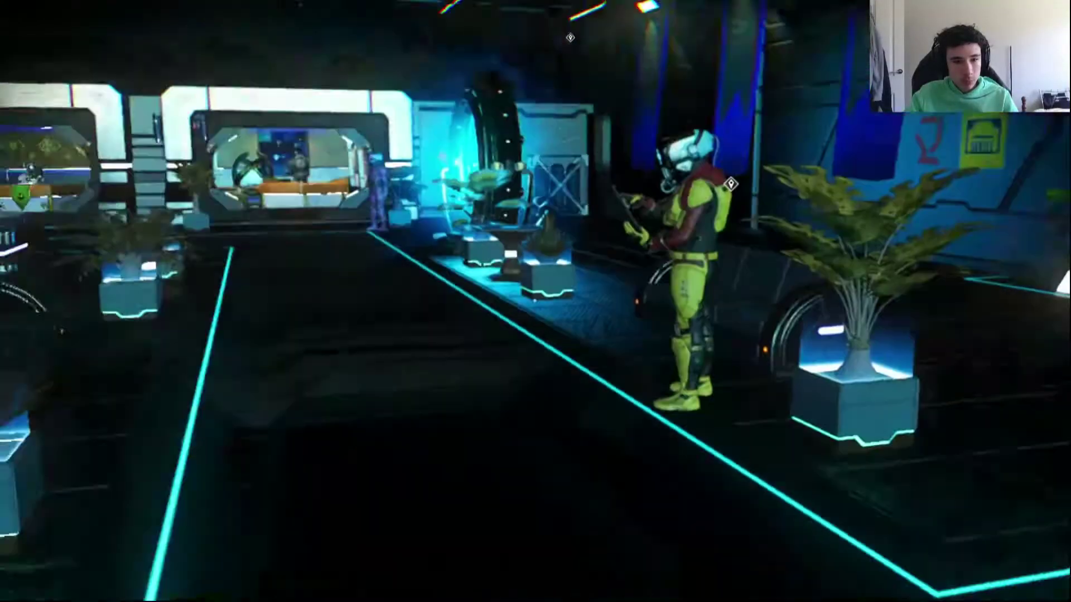
Pause the game and review the Video, General and Graphics option pages
key("Escape")
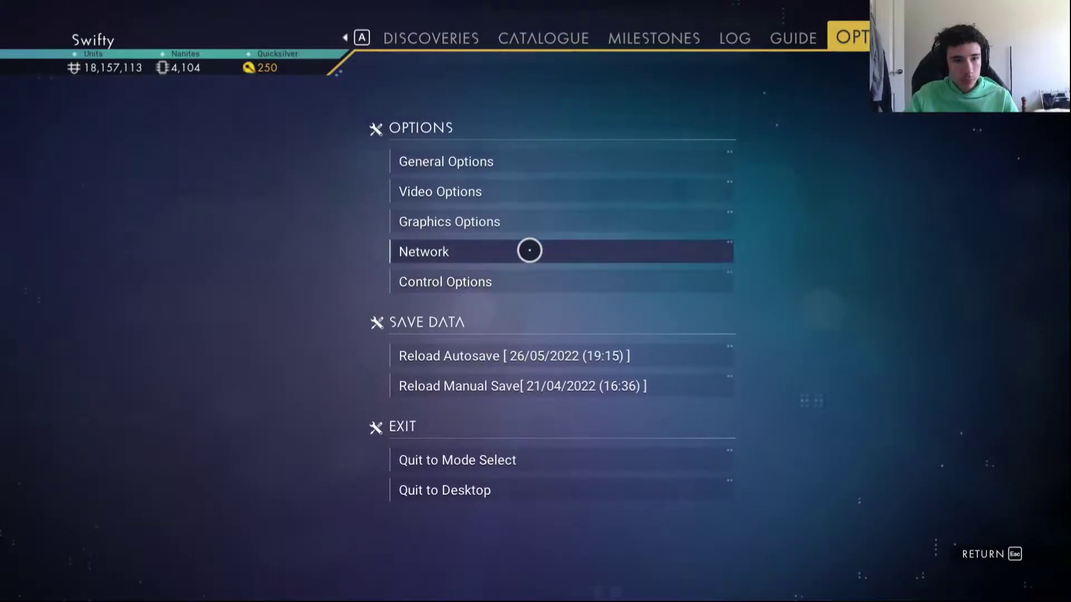
left_click(540, 198)
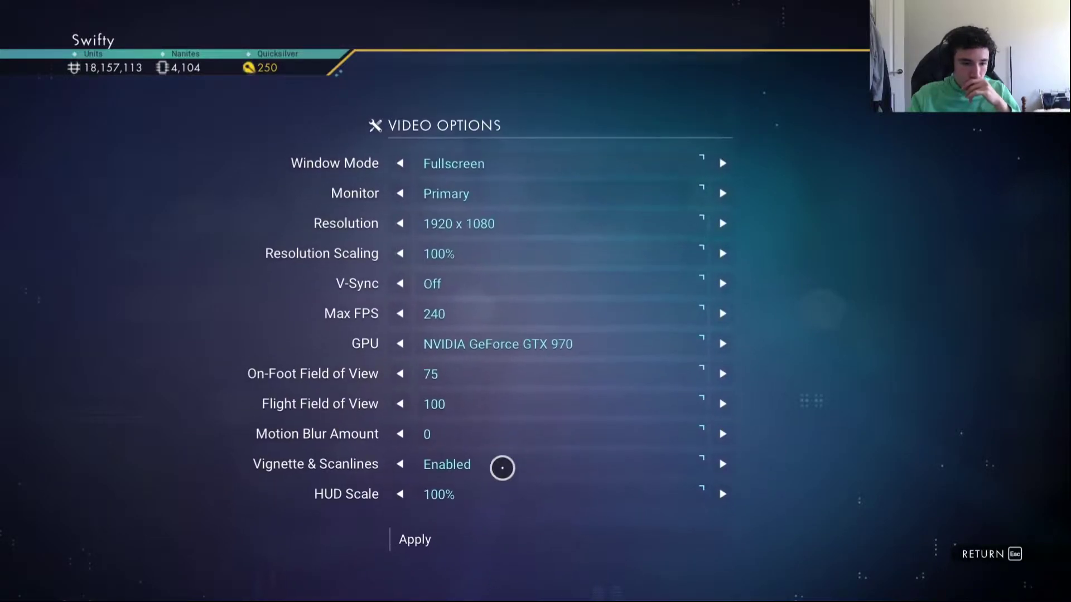
key("Escape")
key("Return")
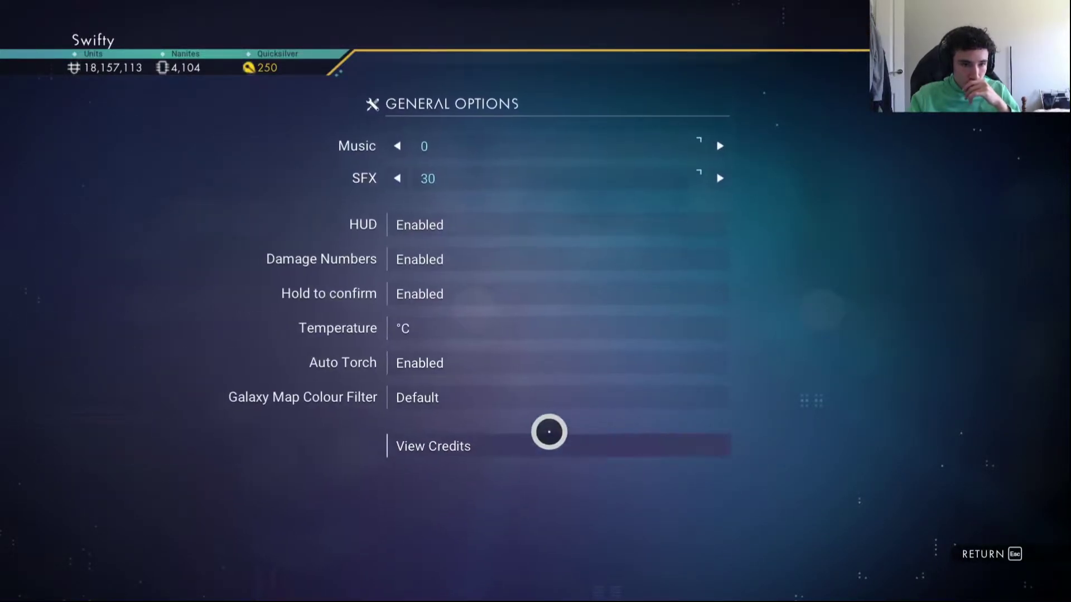
key("Escape")
left_click(479, 220)
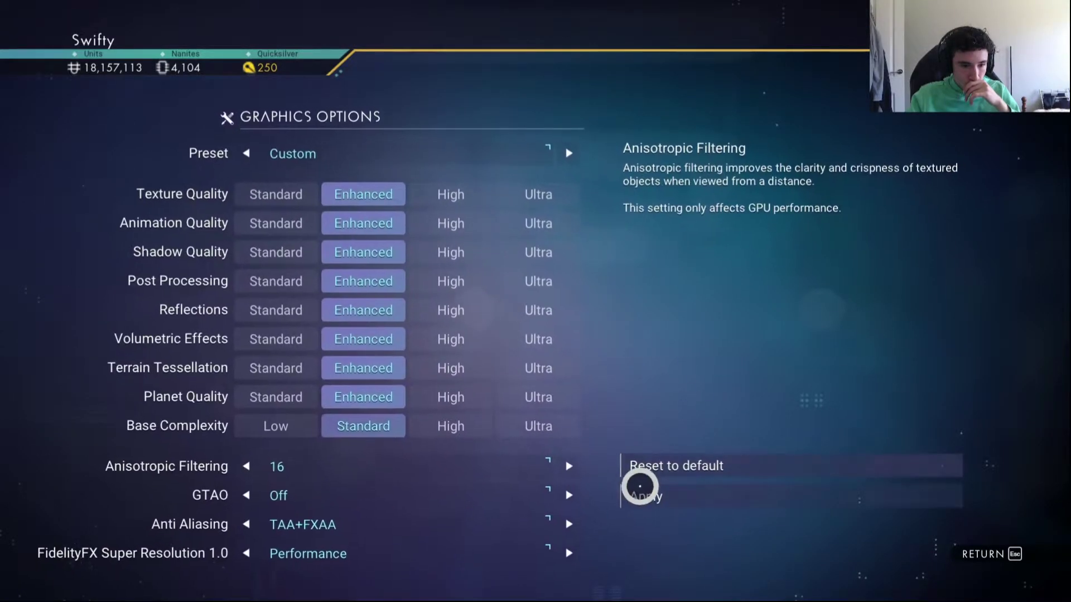
key("Escape")
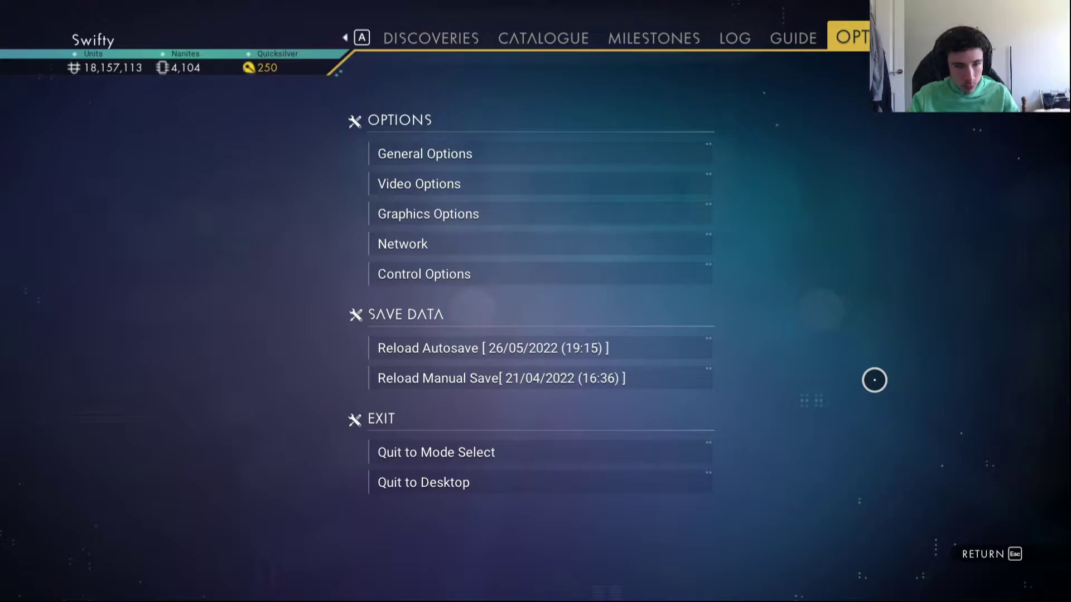
Open the GeForce Experience overlay with Alt+Z over the paused game
key("alt+z")
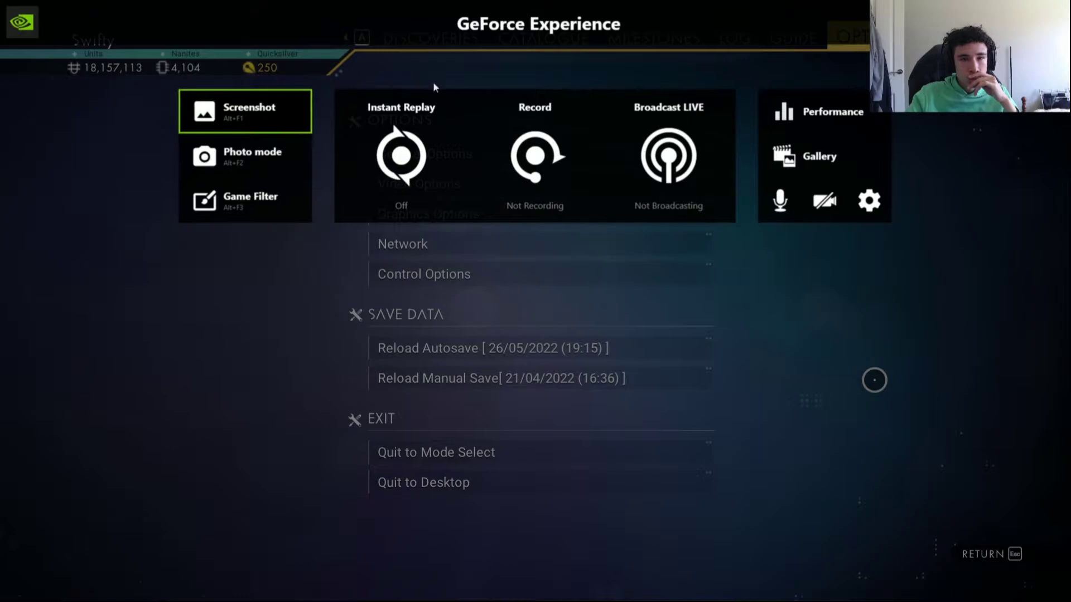
Open the Performance panel and its Performance Overlay HUD layout settings
left_click(848, 116)
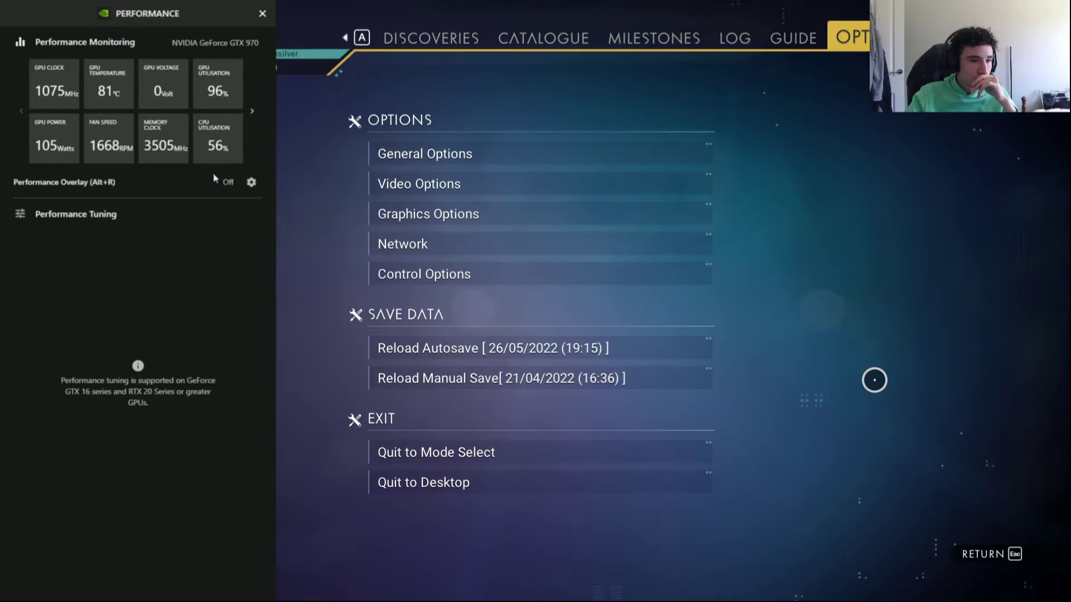
left_click(251, 182)
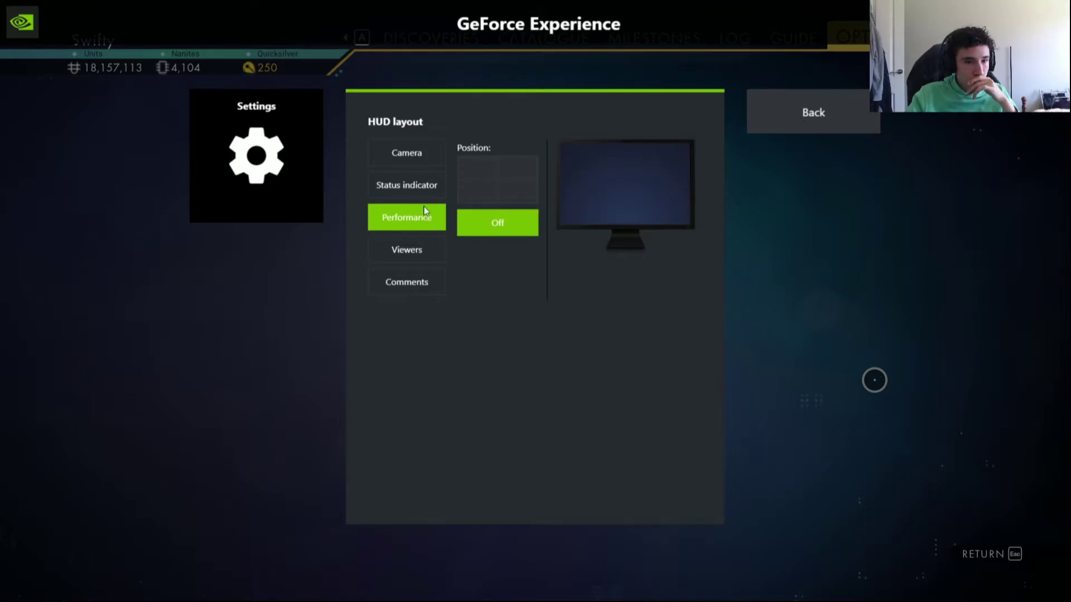
Set the performance overlay to an FPS counter in the top-left position
left_click(475, 171)
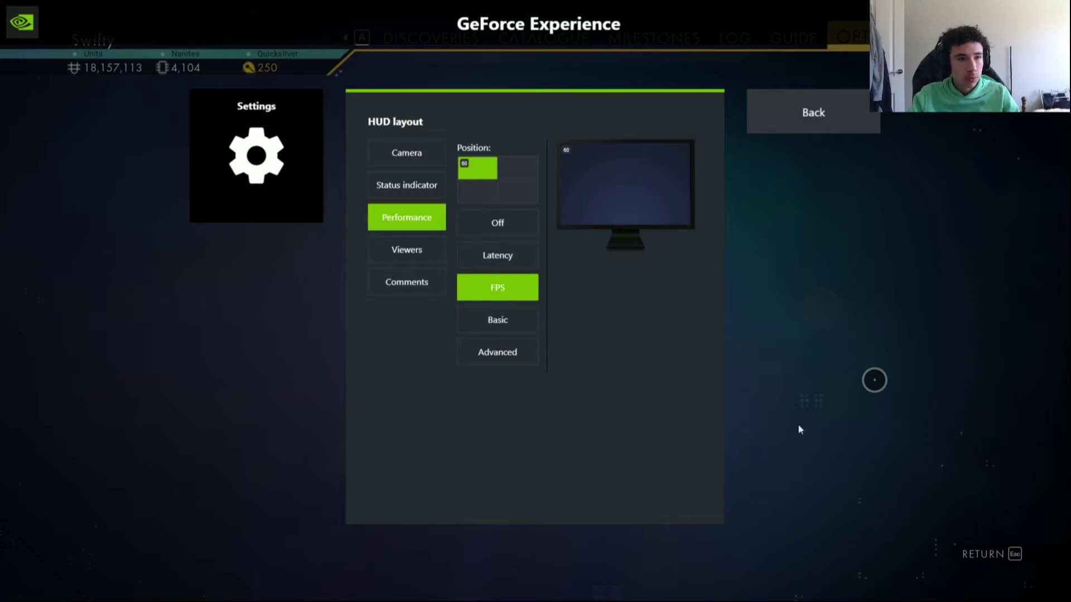
Close the HUD layout, Performance panel and overlay to resume play with FPS showing
key("Escape")
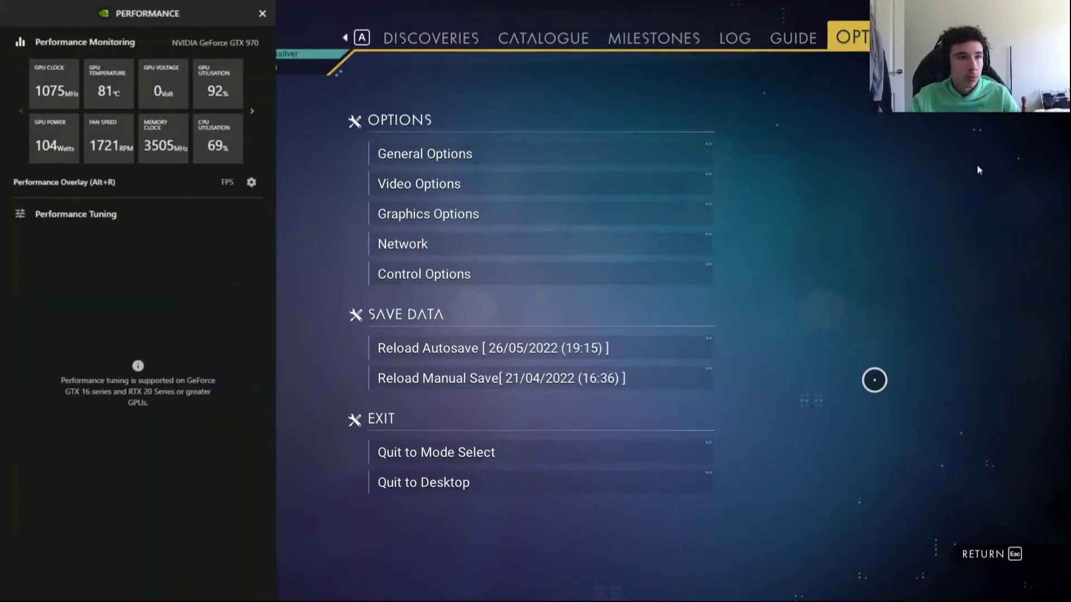
key("Escape")
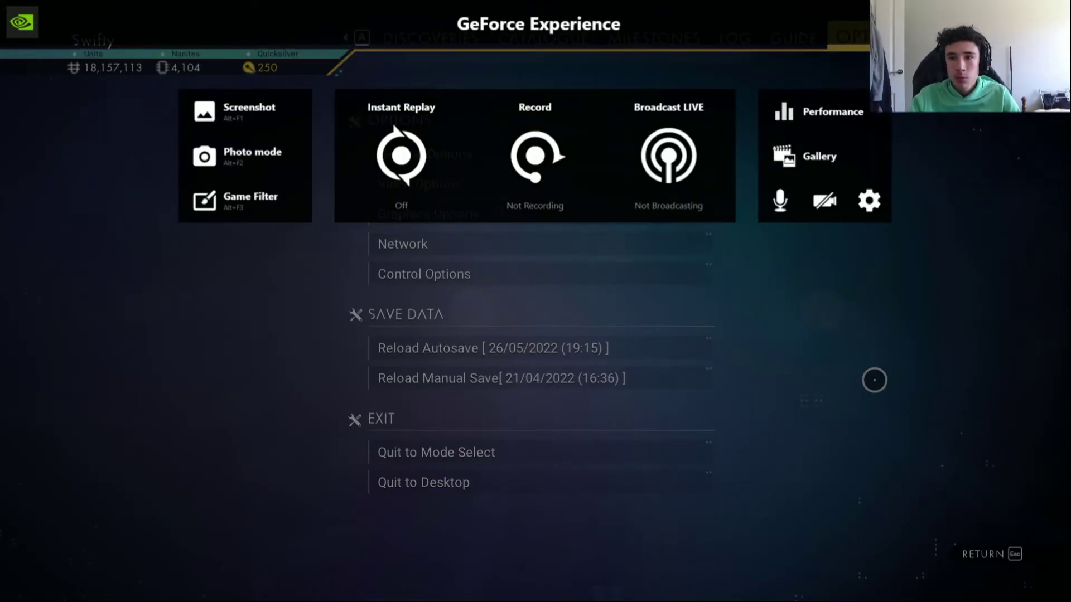
key("Escape")
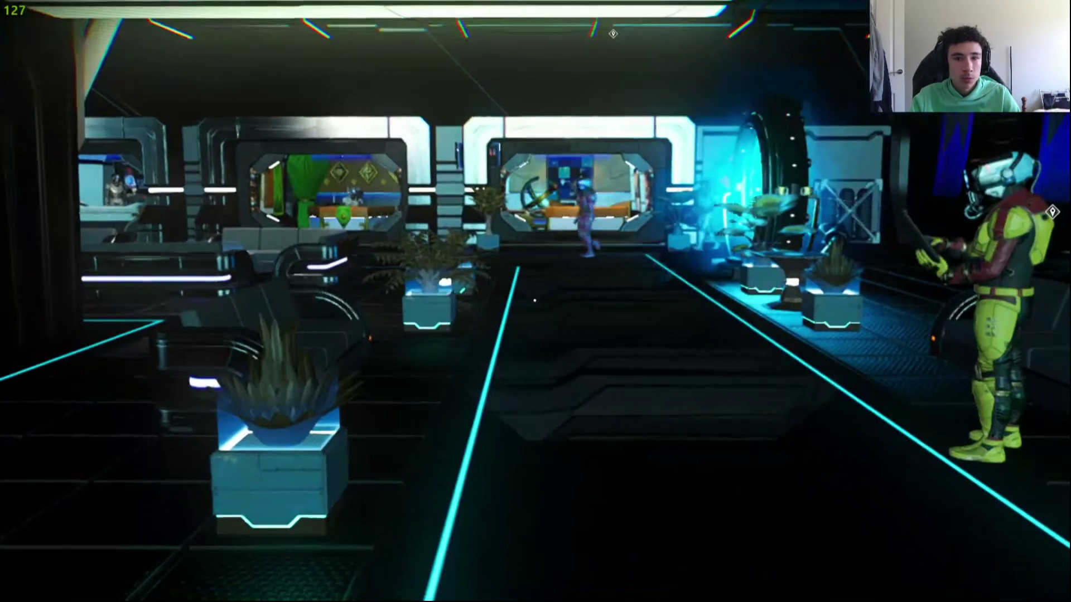